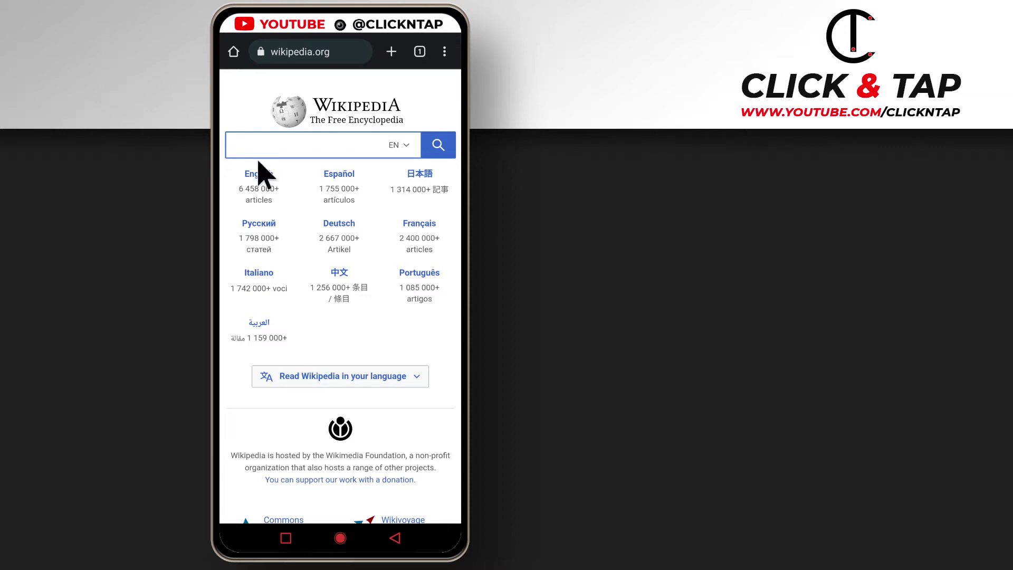
# Step: Search Wikipedia for 'cats', open the Cat article, and scroll to its scientific classification box
pyautogui.click(264, 146)
pyautogui.write('c')
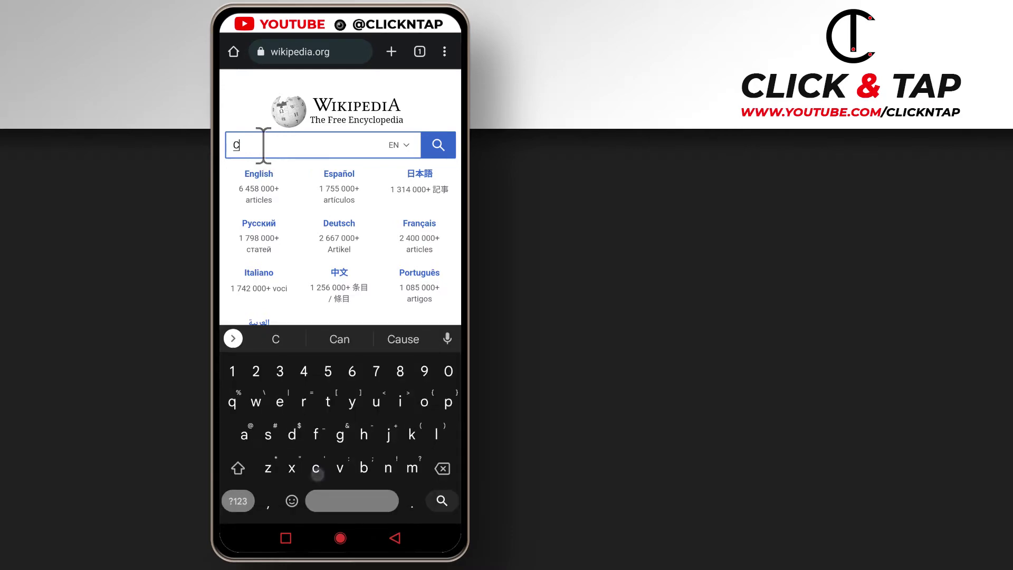
pyautogui.write('ats')
pyautogui.click(293, 190)
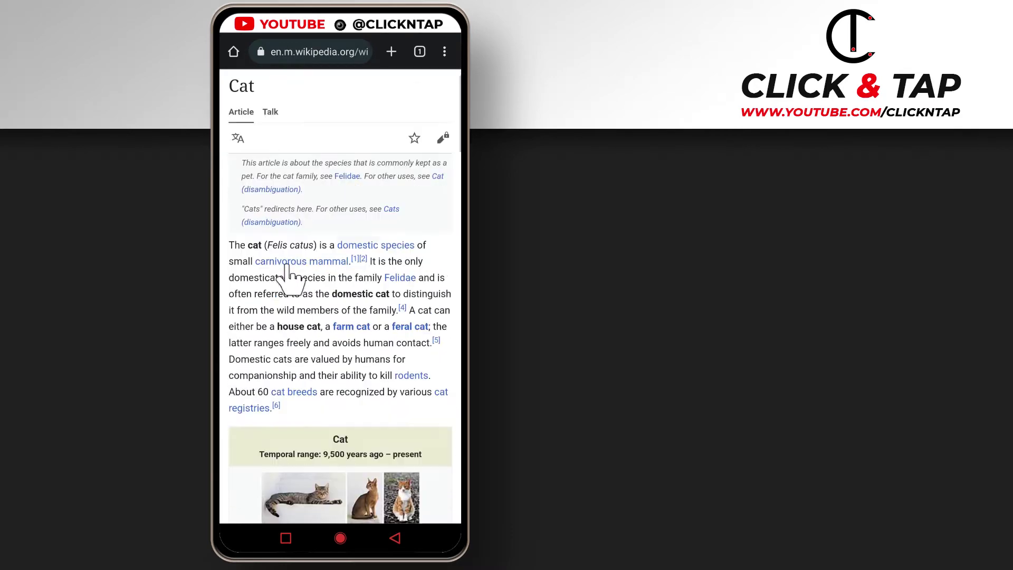
pyautogui.scroll(-3, 288, 274)
pyautogui.scroll(-6, 288, 274)
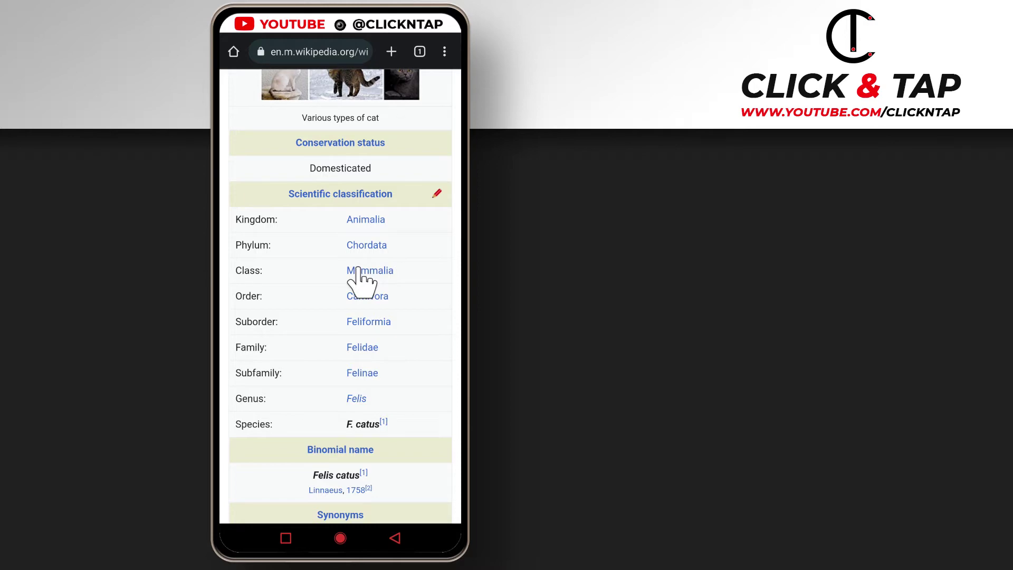
# Step: Open the Mammalia link in a new tab in the Cat group and show the group's two tabs
pyautogui.click(381, 270)
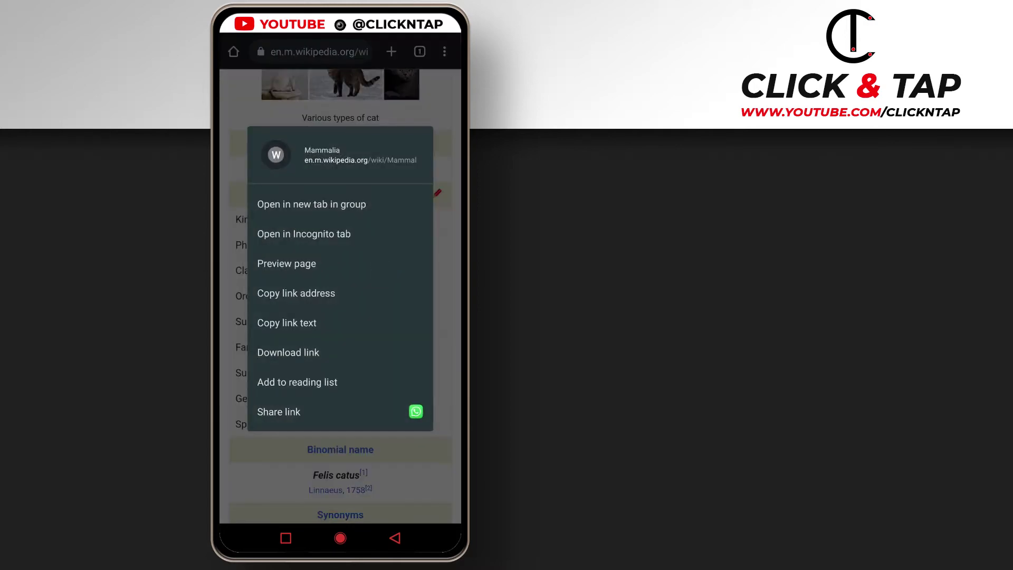
pyautogui.click(311, 205)
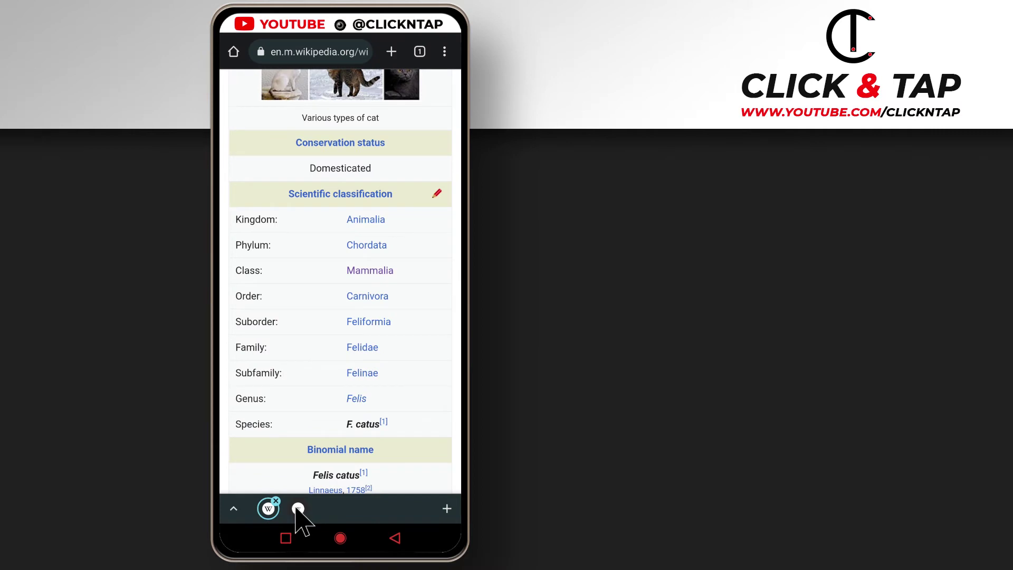
pyautogui.click(234, 509)
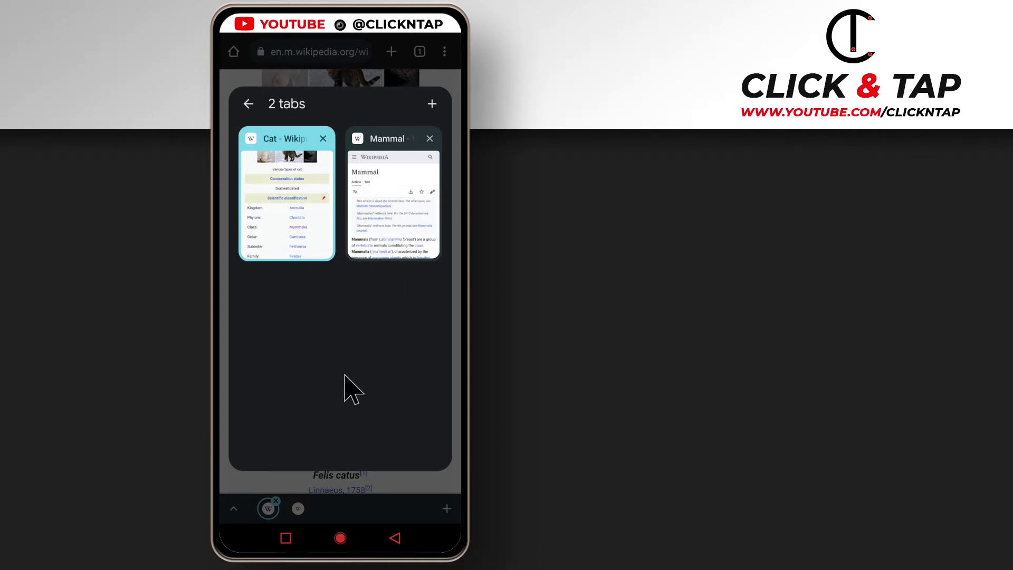
# Step: Leave the group panel, start a separate new tab, and begin a Wikipedia search for Dog breed
pyautogui.click(248, 104)
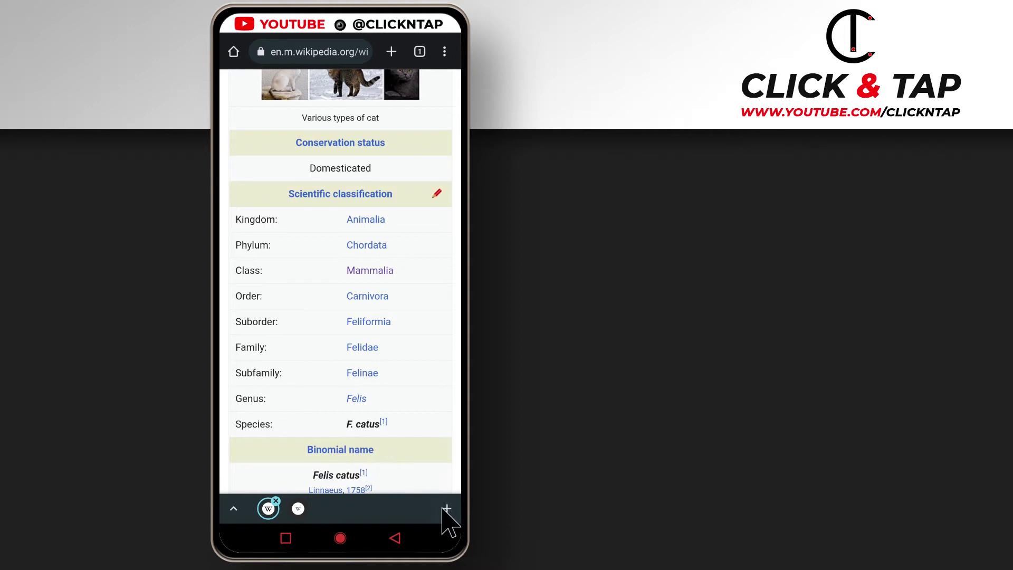
pyautogui.click(391, 52)
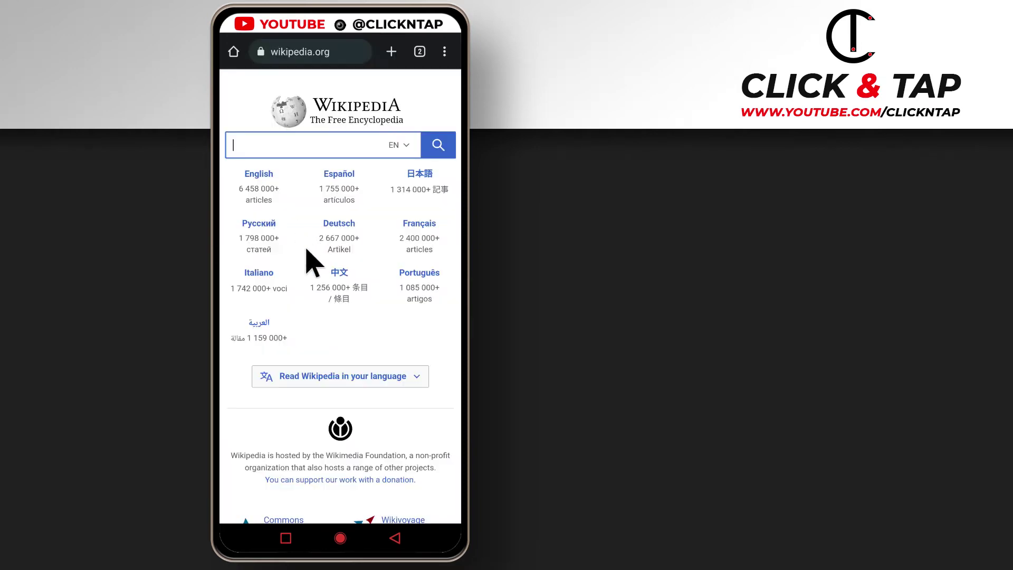
pyautogui.click(302, 145)
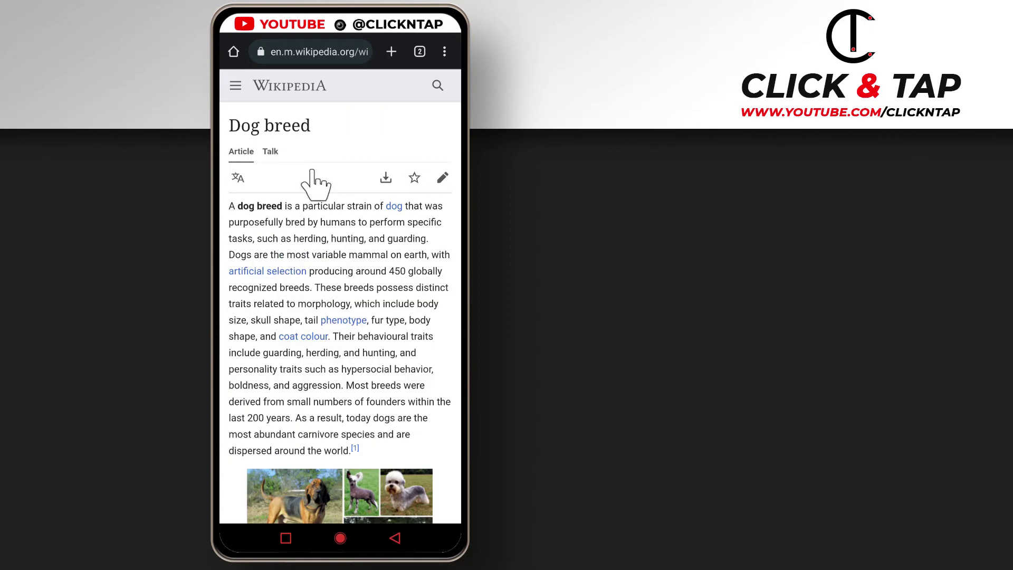
# Step: On the Dog breed article, open the cross-breeds link in a new tab in its group
pyautogui.click(419, 51)
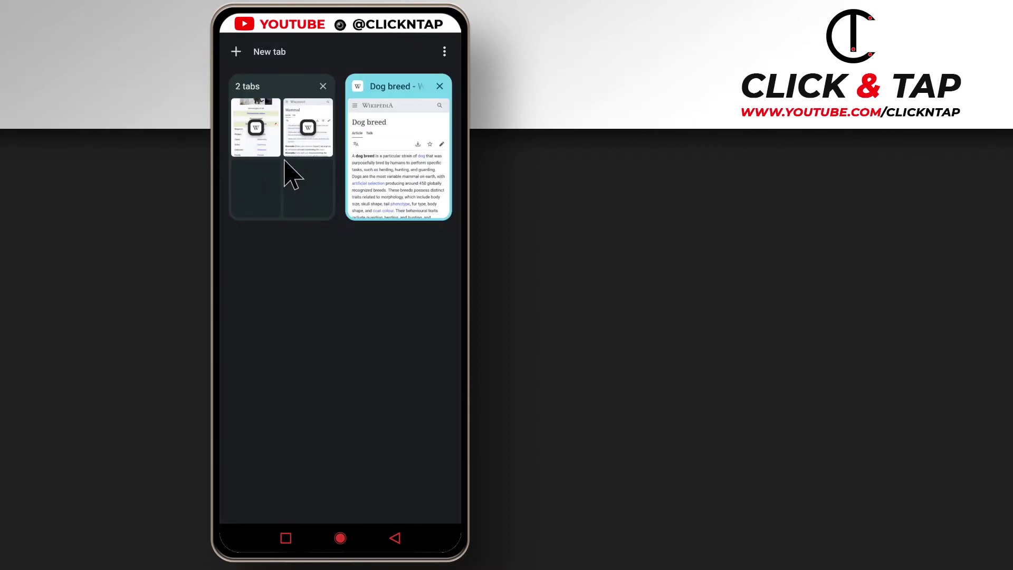
pyautogui.press('Escape')
pyautogui.scroll(-5, 340, 290)
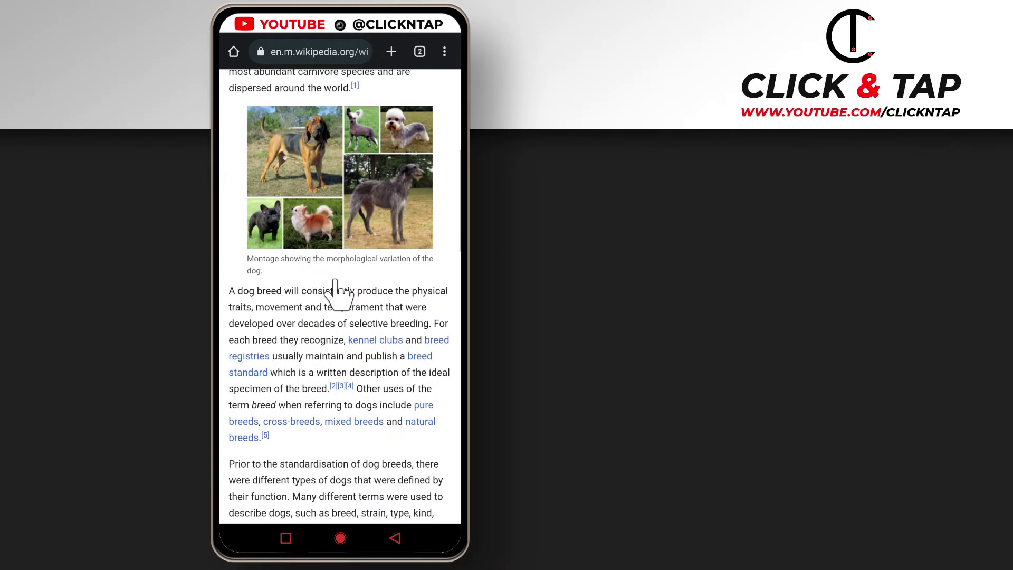
pyautogui.scroll(-4, 335, 285)
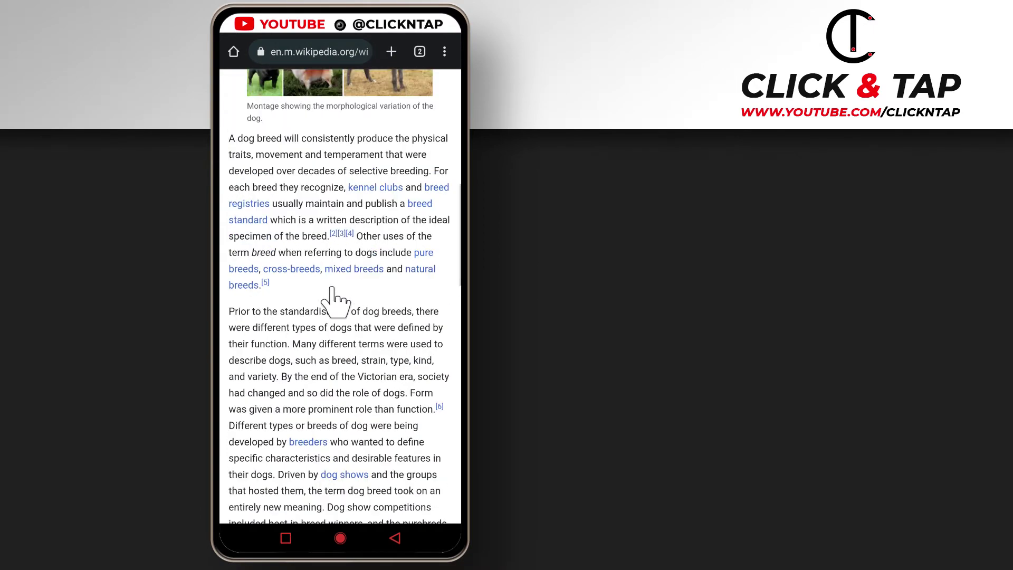
pyautogui.click(301, 268)
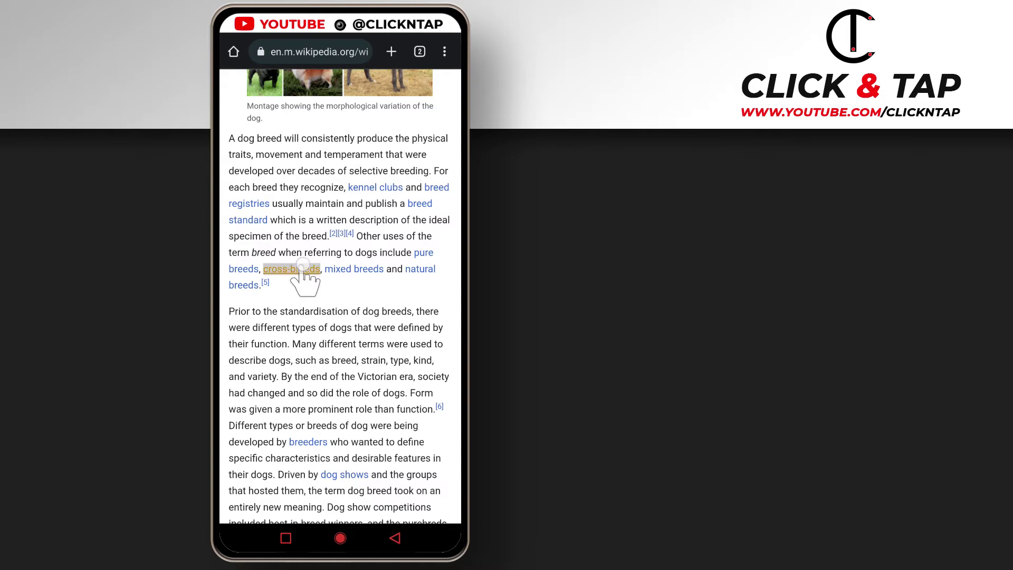
pyautogui.click(356, 209)
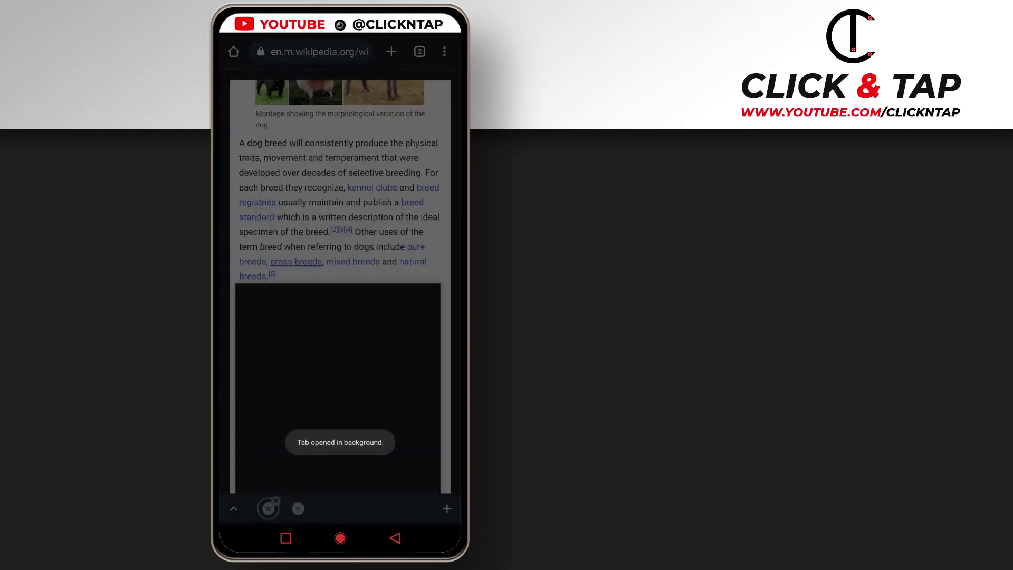
# Step: Flip between the Dog crossbreed and Dog breed tabs, then show all tabs with both groups
pyautogui.click(298, 508)
pyautogui.click(268, 509)
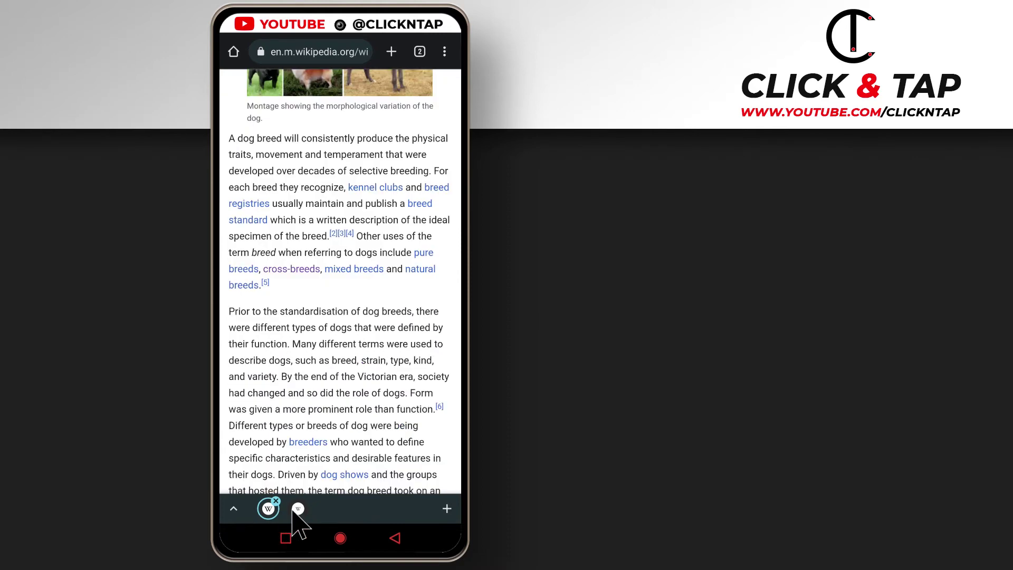
pyautogui.click(298, 509)
pyautogui.click(269, 509)
pyautogui.click(420, 52)
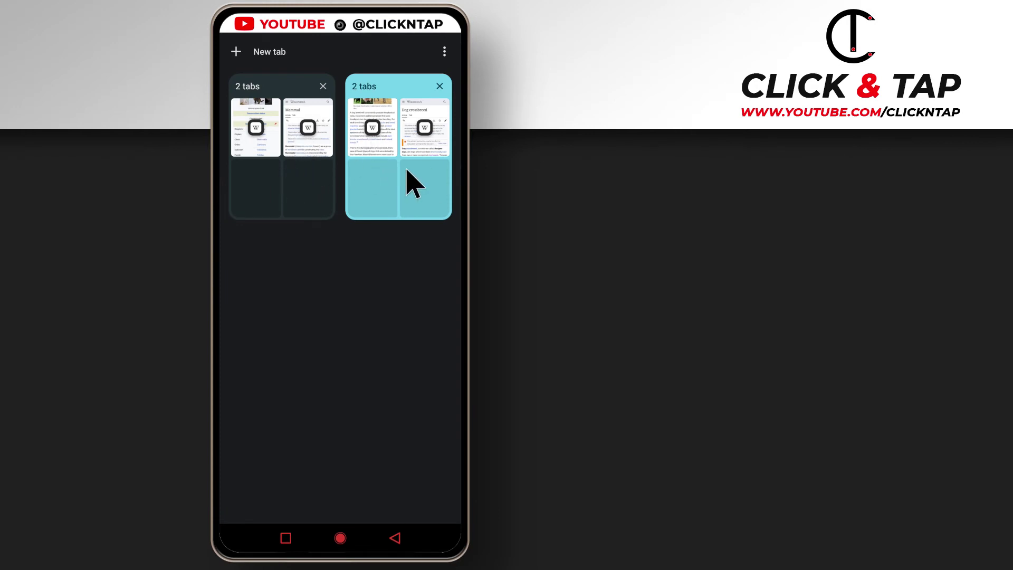
# Step: Remove Mammal from the Cat group, then drag the Cat tab into the dog group, making 3 tabs
pyautogui.click(321, 193)
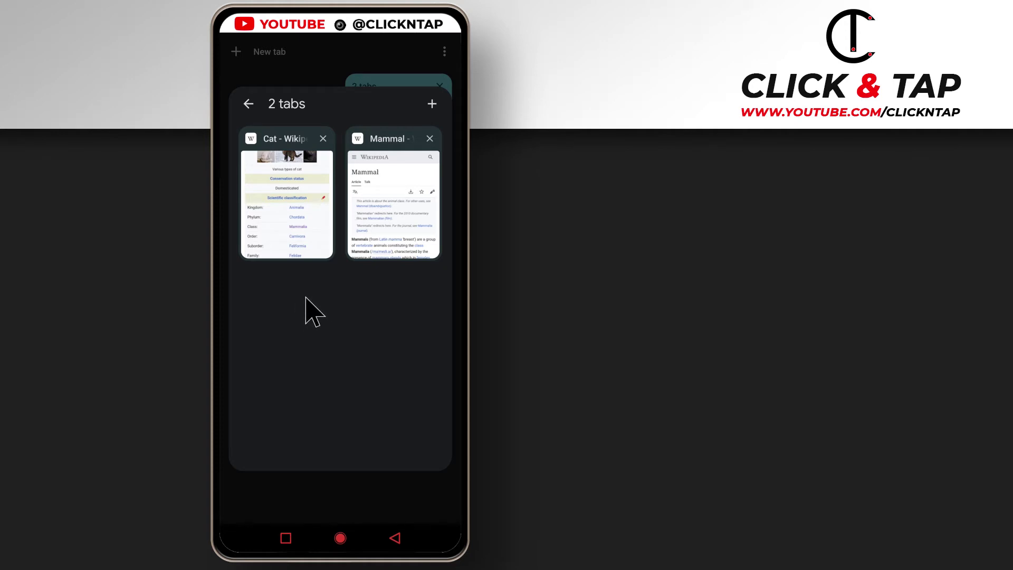
pyautogui.moveTo(398, 195); pyautogui.dragTo(348, 455)
pyautogui.click(342, 499)
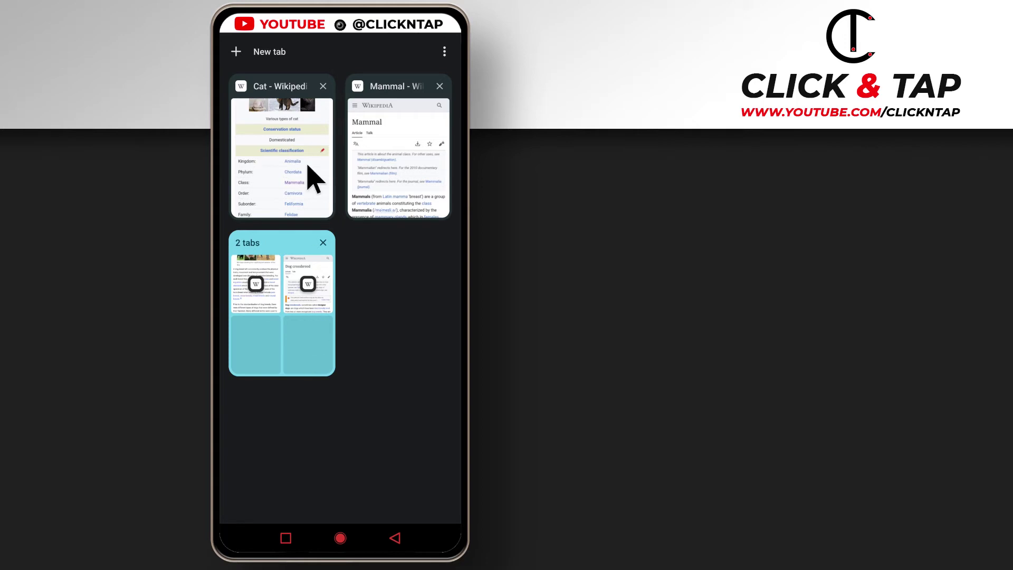
pyautogui.moveTo(285, 126); pyautogui.dragTo(290, 282)
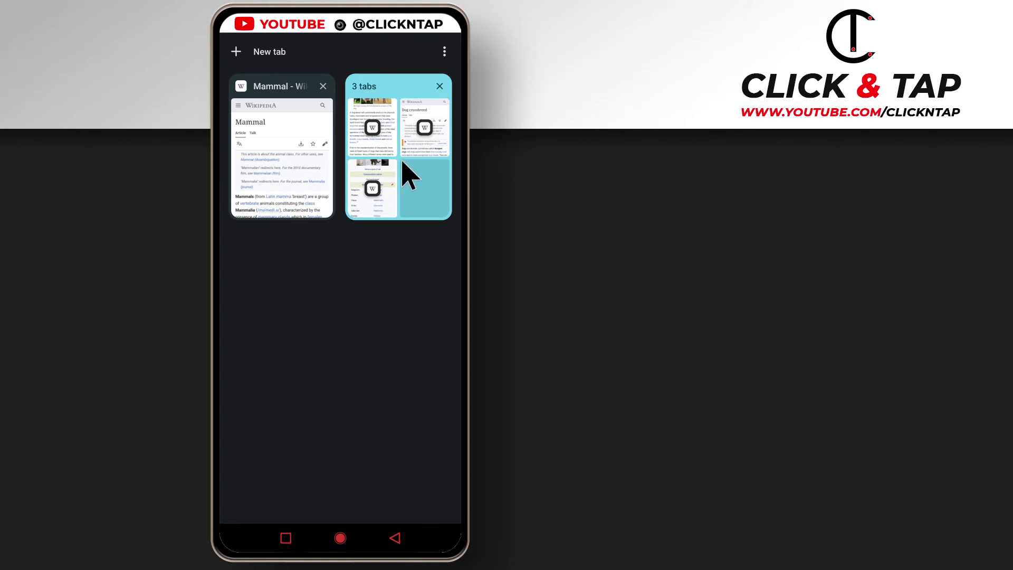
# Step: Pull the Cat tab out of the three-tab dog group and group it with the Mammal tab
pyautogui.click(405, 169)
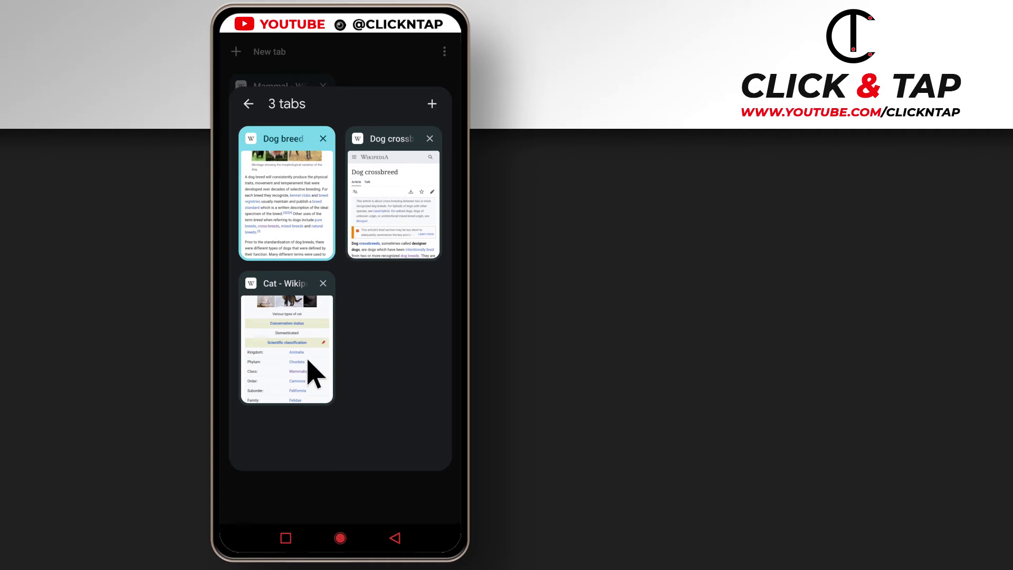
pyautogui.moveTo(273, 384); pyautogui.dragTo(341, 360)
pyautogui.moveTo(381, 192); pyautogui.dragTo(332, 269)
pyautogui.moveTo(289, 343); pyautogui.dragTo(352, 467)
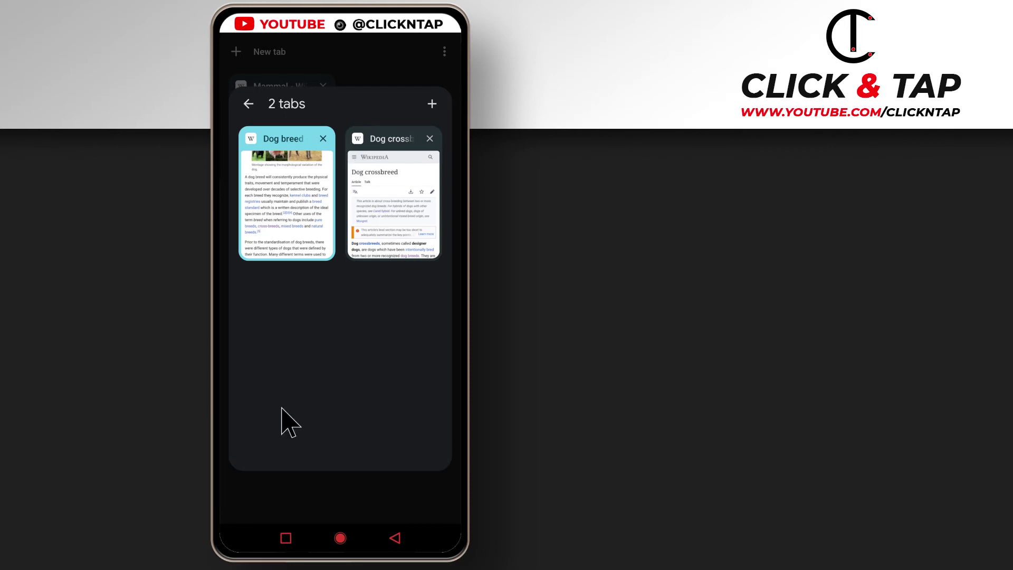
pyautogui.click(296, 487)
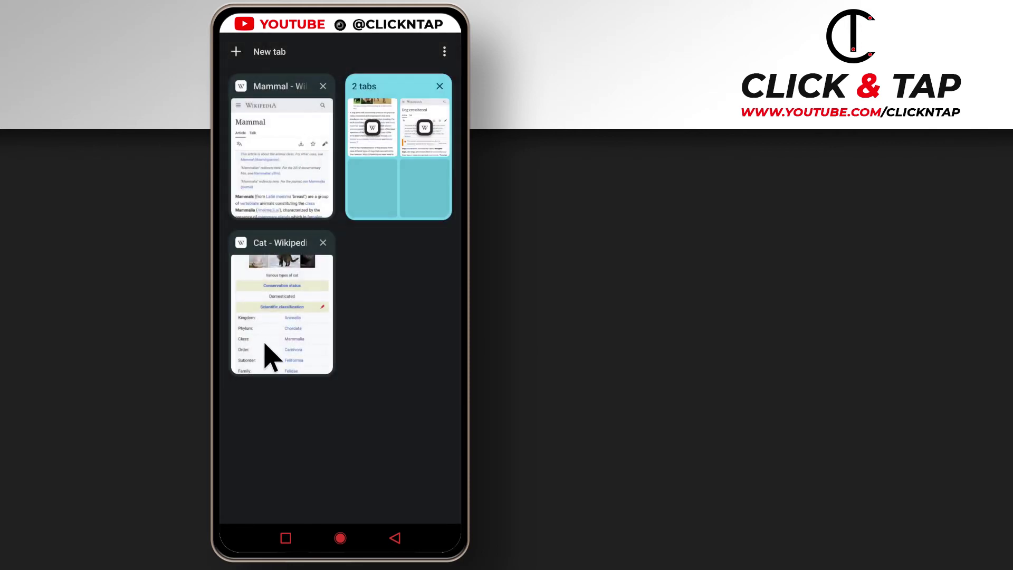
pyautogui.moveTo(264, 343); pyautogui.dragTo(366, 190)
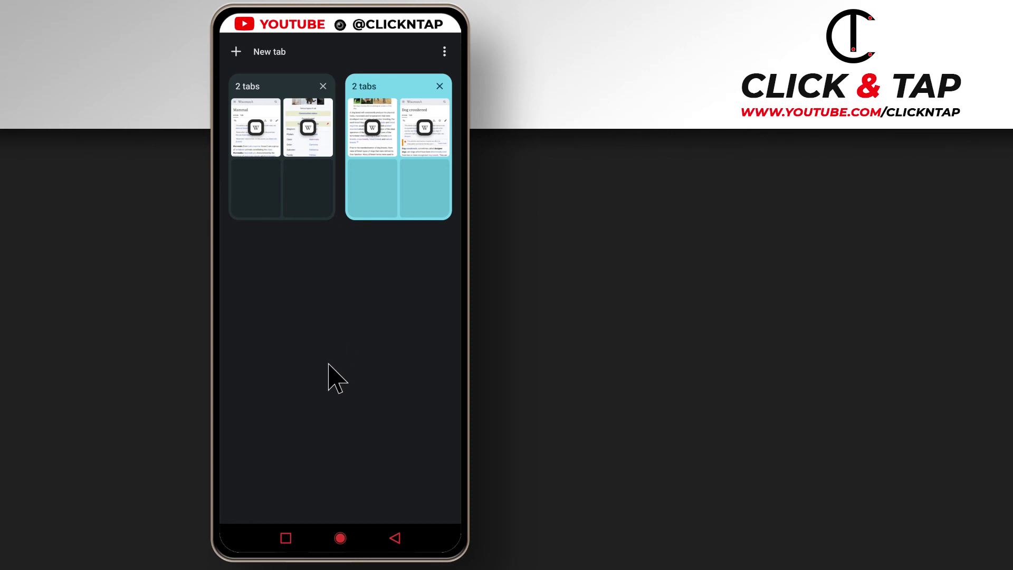
# Step: Add a new wikipedia.org tab to the Mammal–Cat group and show its three tabs
pyautogui.click(302, 175)
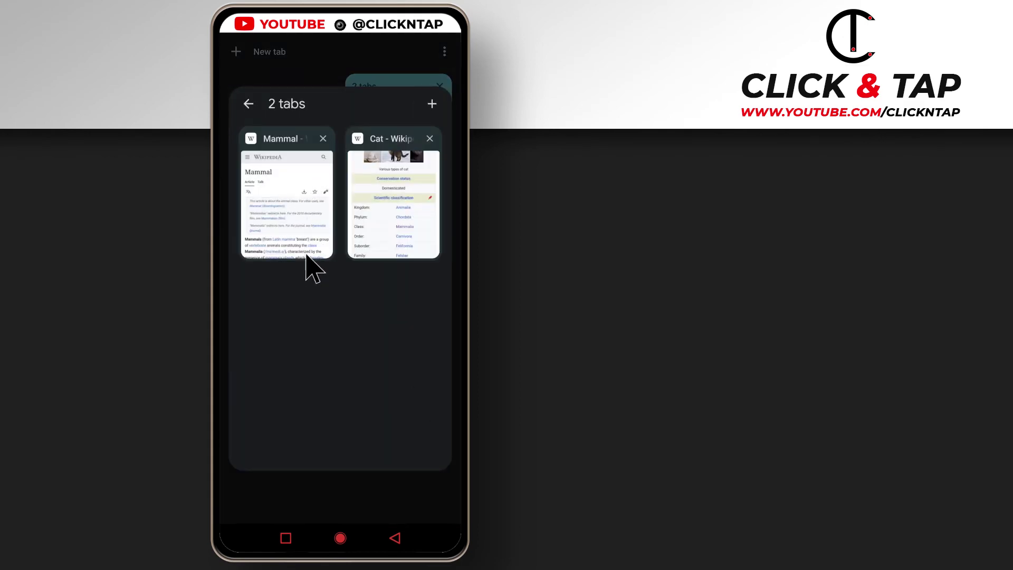
pyautogui.click(302, 198)
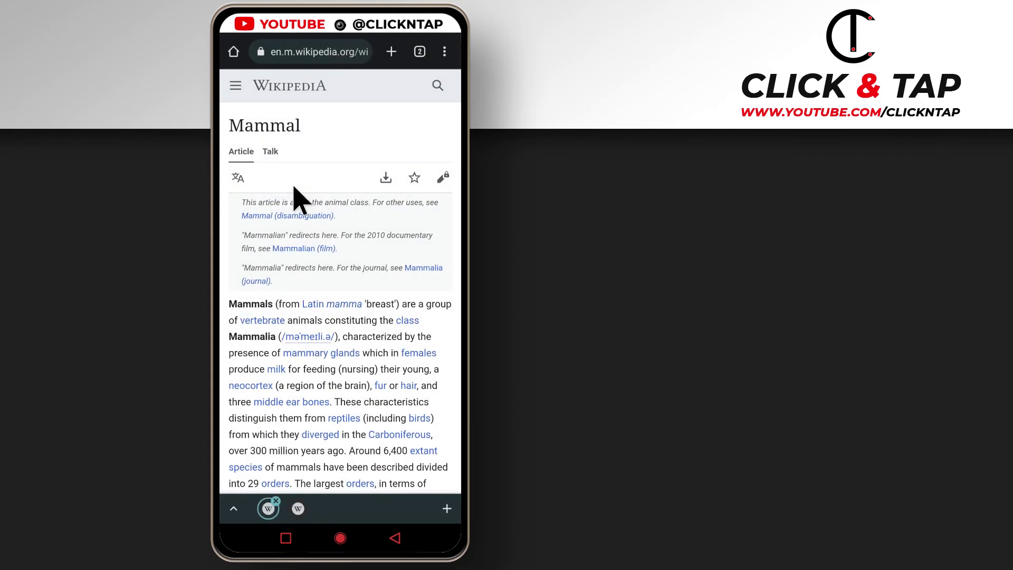
pyautogui.click(447, 509)
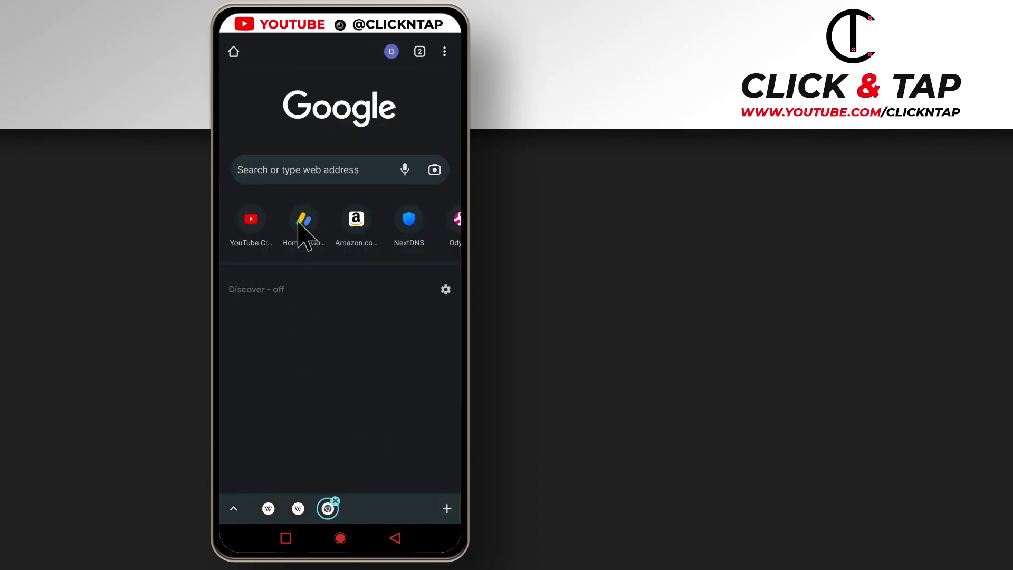
pyautogui.click(318, 168)
pyautogui.write('wikip')
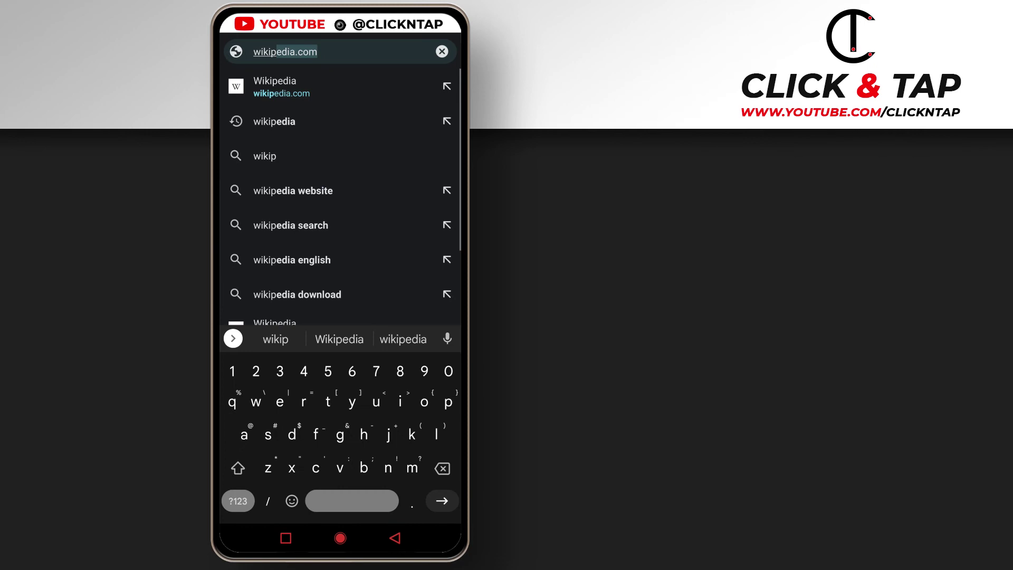
pyautogui.click(292, 89)
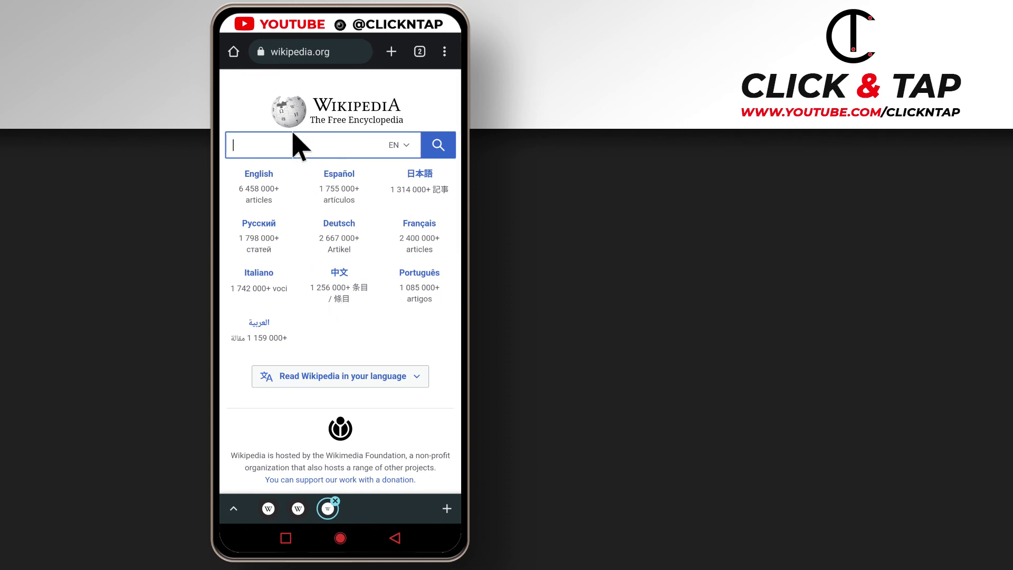
pyautogui.click(233, 510)
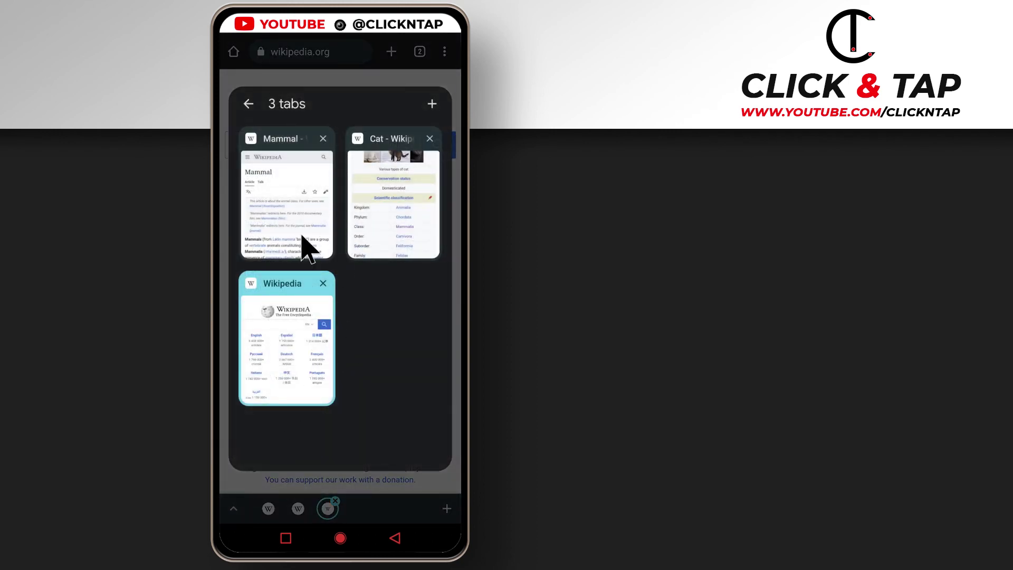